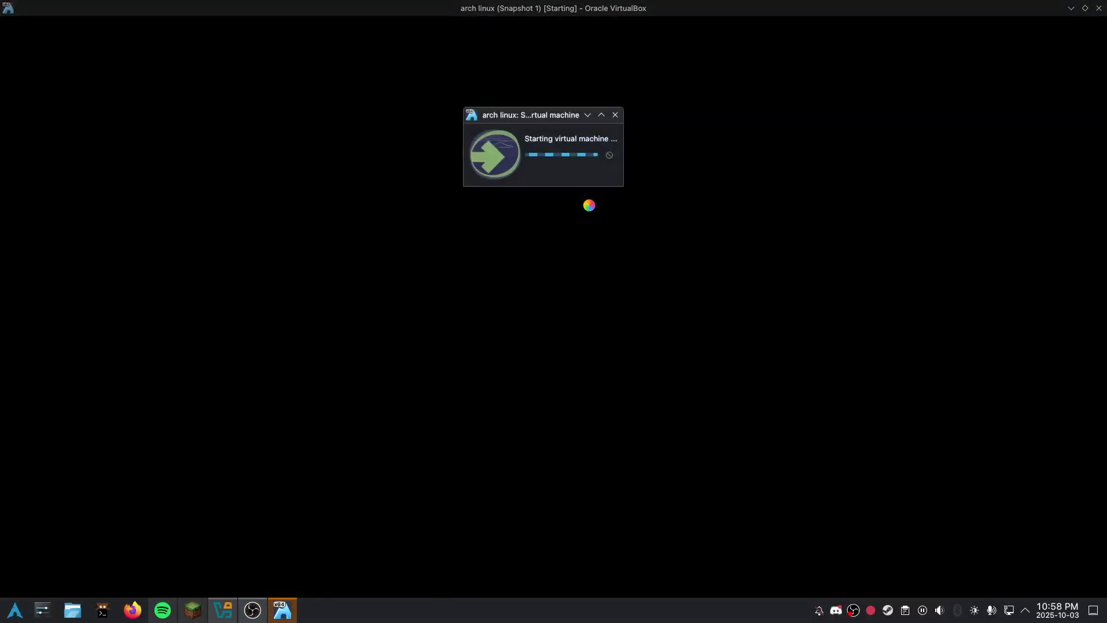
Step: Boot the default Arch Linux install entry from the ISO boot menu
{"action": "key", "text": "Return"}
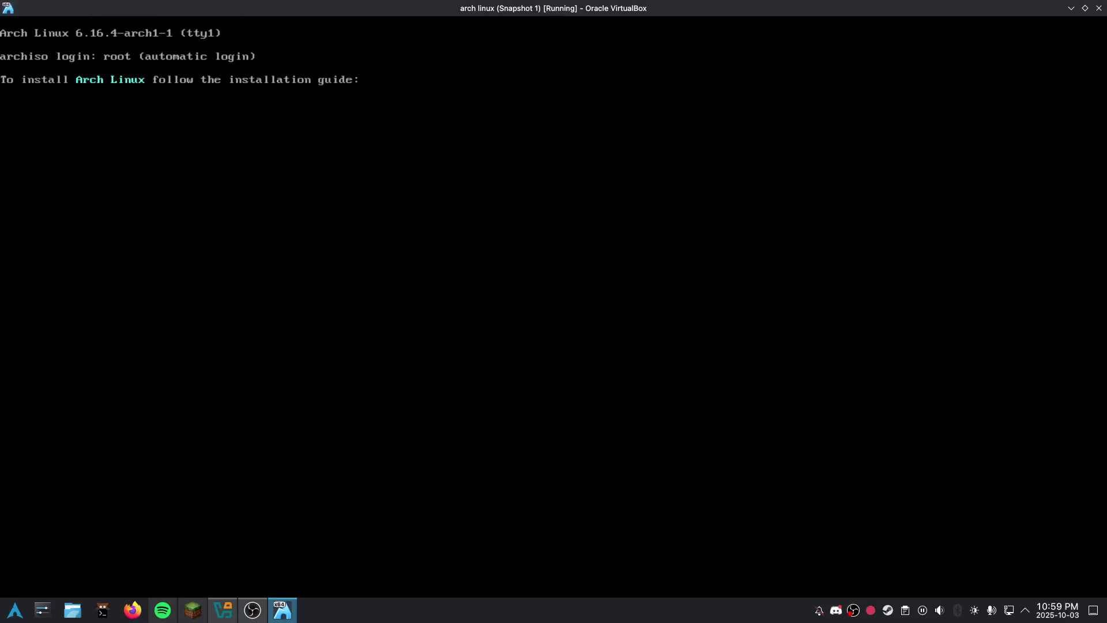
Step: Partition /dev/sda with cfdisk into an 800M partition plus one filling the remaining space, and write it
{"action": "type", "text": "cfdisk /dev/sda"}
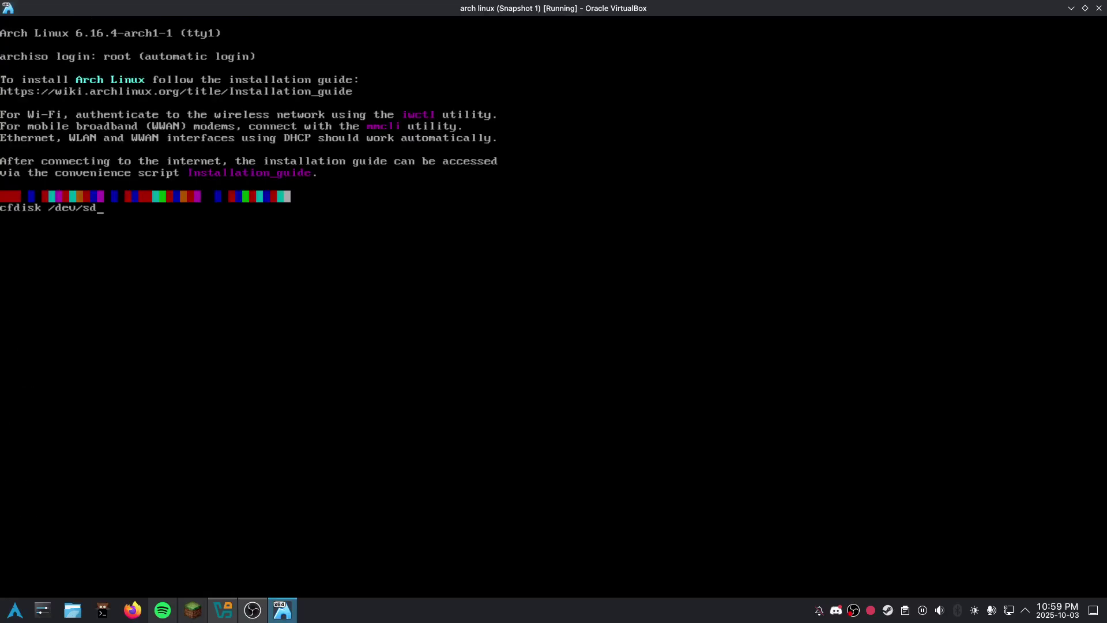
{"action": "key", "text": "Return"}
{"action": "key", "text": "Return"}
{"action": "type", "text": "00M"}
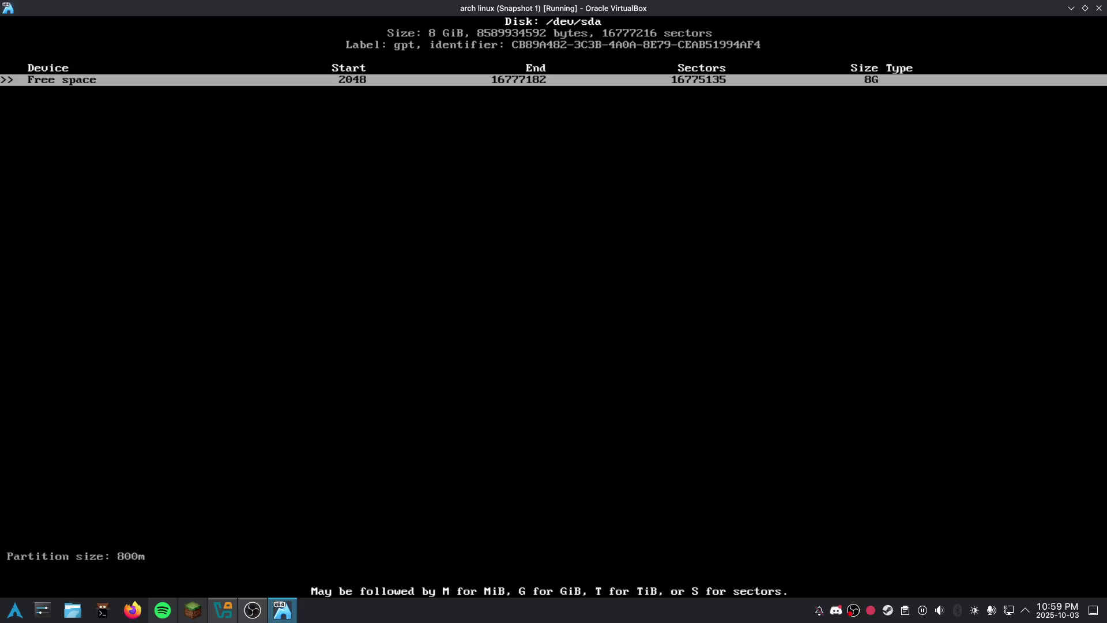
{"action": "key", "text": "Return"}
{"action": "key", "text": "Return"}
{"action": "key", "text": "Return"}
{"action": "key", "text": "Right"}
{"action": "key", "text": "Right"}
{"action": "key", "text": "Right"}
{"action": "key", "text": "Return"}
{"action": "type", "text": "yes"}
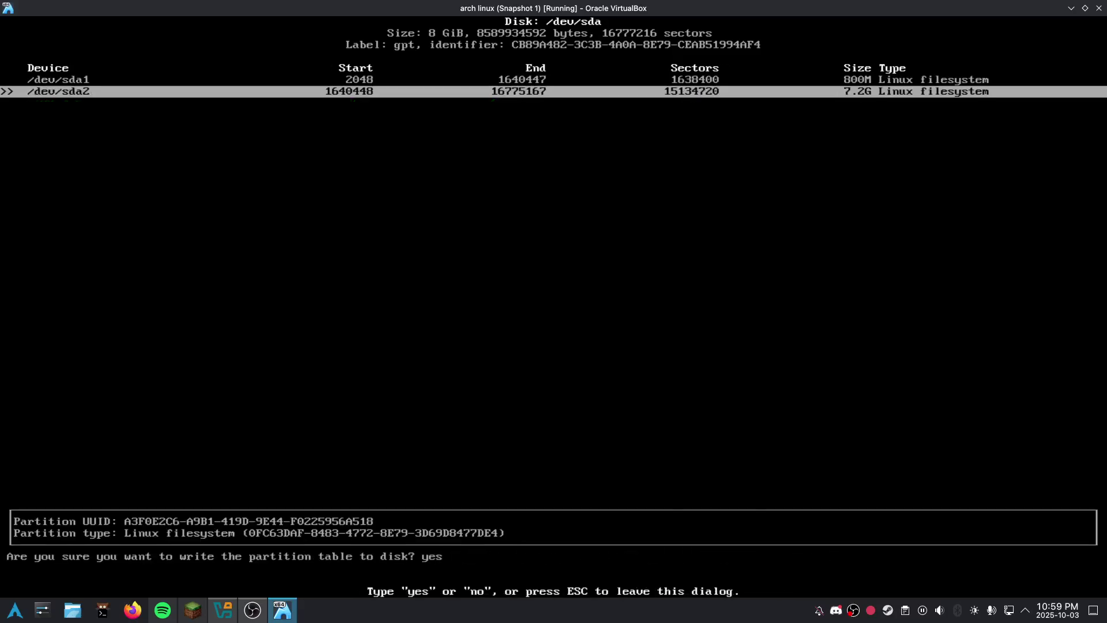
{"action": "key", "text": "Return"}
{"action": "type", "text": "qmkfd.ext4 /dev/sda2"}
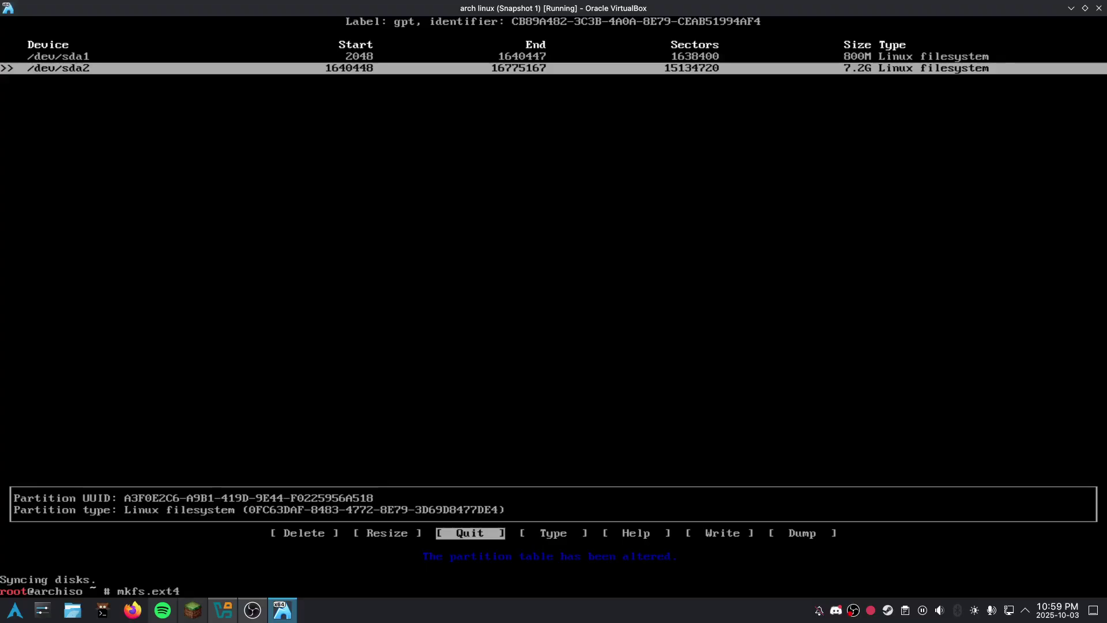
Step: Format /dev/sda2 as ext4 and /dev/sda1 as FAT32
{"action": "key", "text": "Return"}
{"action": "type", "text": "mkf"}
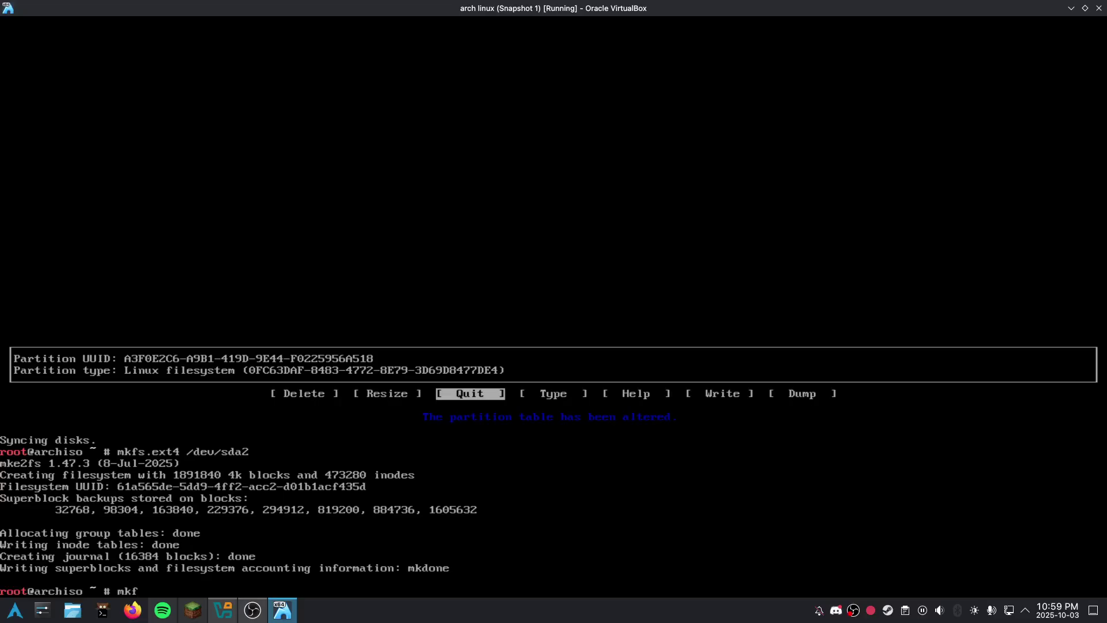
{"action": "type", "text": "s.fat -F 32 /dev/sda1"}
{"action": "key", "text": "Return"}
{"action": "type", "text": "mount /dev/sda2 /mnt"}
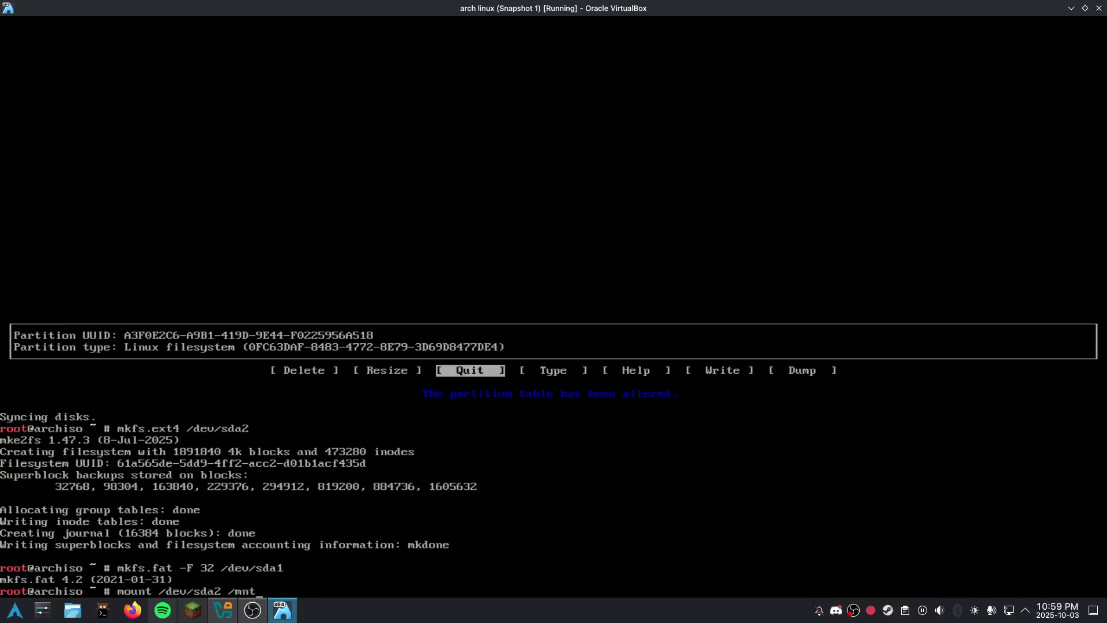
Step: Mount /dev/sda2 at /mnt and /dev/sda1 at /mnt/boot
{"action": "key", "text": "Return"}
{"action": "type", "text": "mo"}
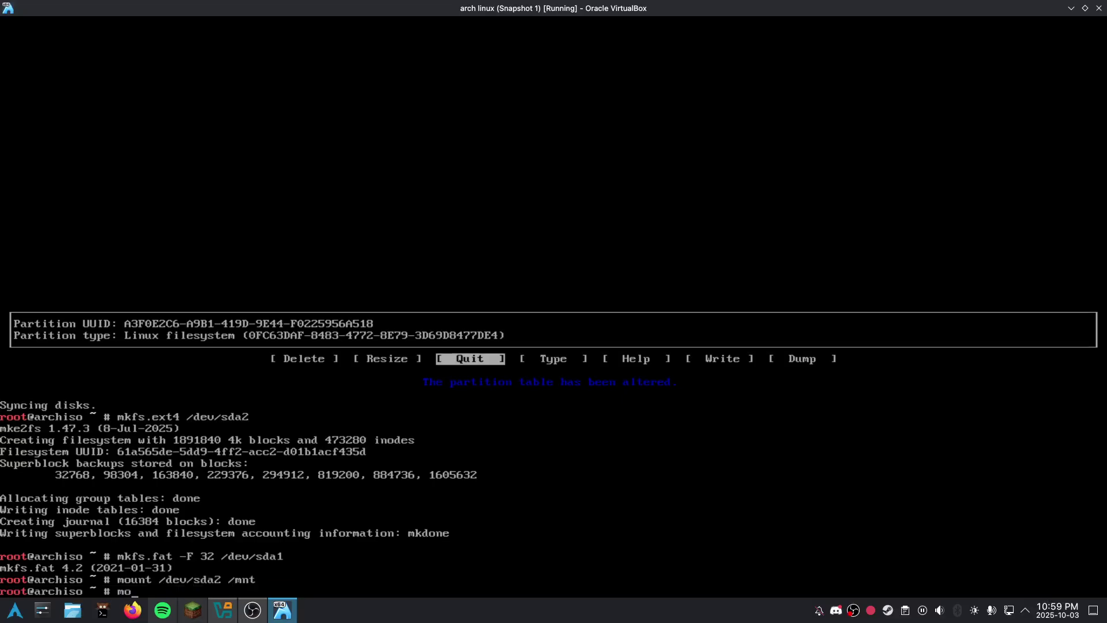
{"action": "type", "text": "unt --mkdir /dev/sda1 /mnt/boot"}
{"action": "key", "text": "Return"}
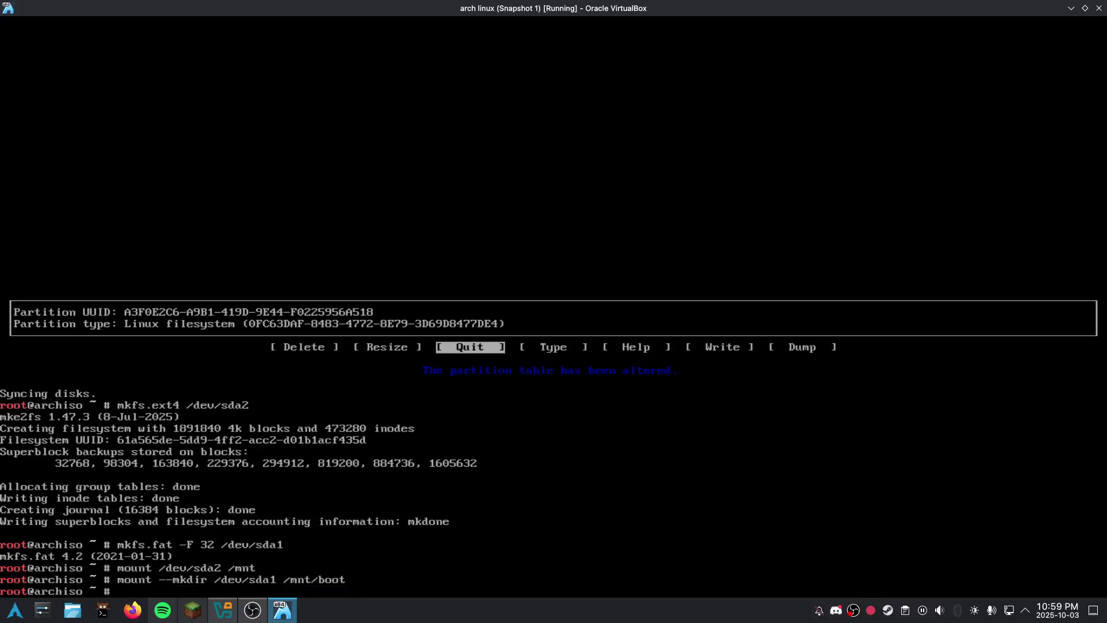
{"action": "type", "text": "pac"}
{"action": "key", "text": "BackSpace"}
{"action": "key", "text": "BackSpace"}
{"action": "key", "text": "BackSpace"}
{"action": "type", "text": "reflector"}
{"action": "key", "text": "Return"}
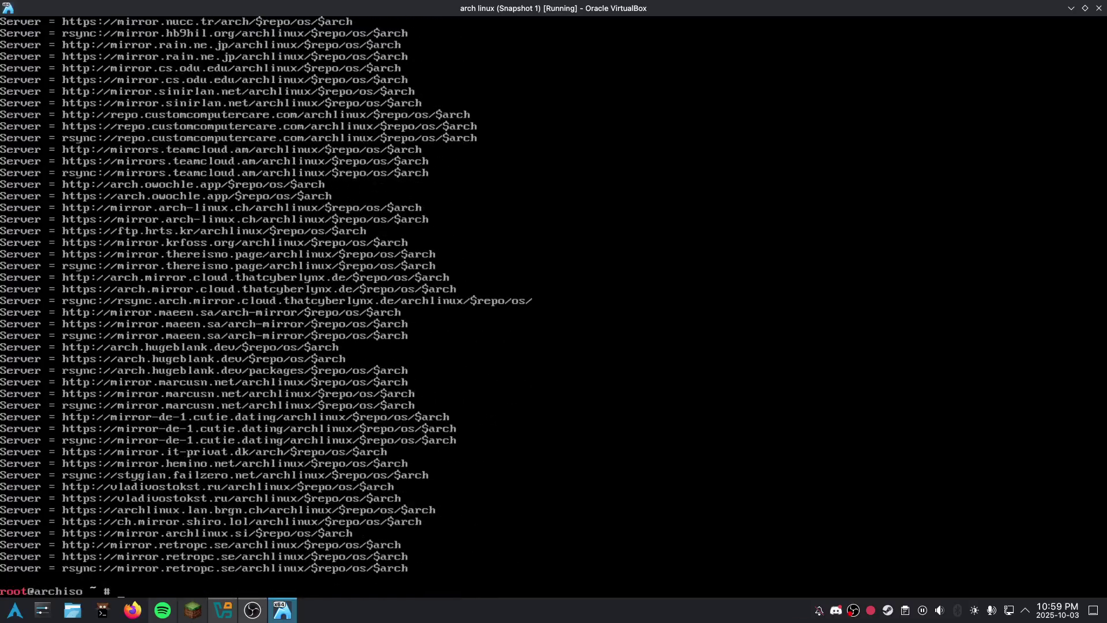
Step: Run pacstrap /mnt with base, linux-zen, firmware, networkmanager, screenfetch, cowsay, lolcat, nano, grub, efibootmgr
{"action": "type", "text": "pacstra p/mnt base l"}
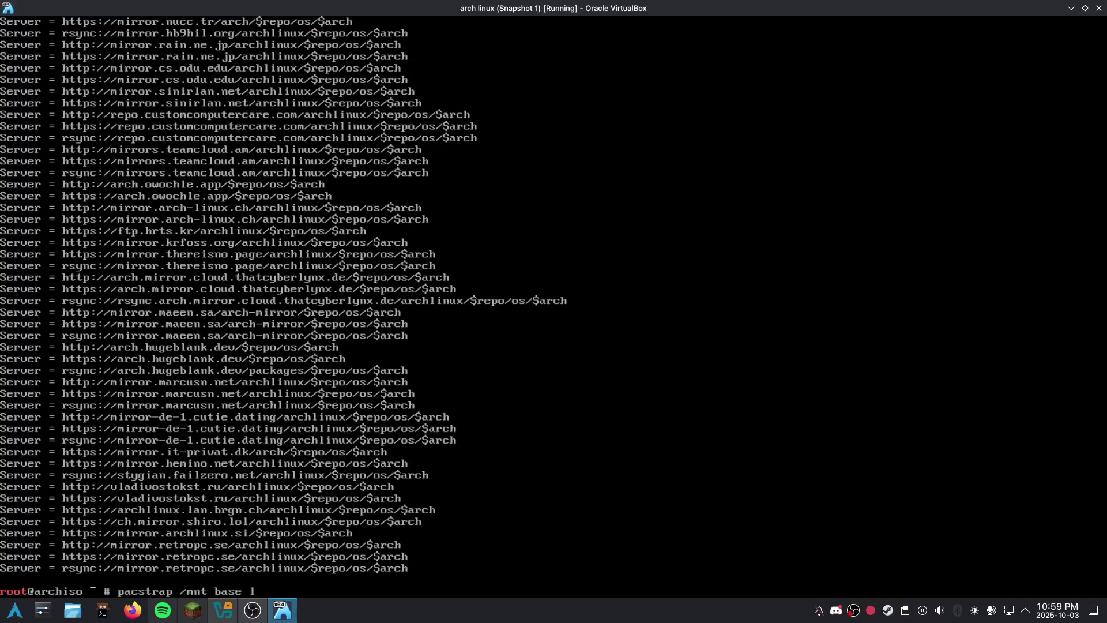
{"action": "type", "text": "inux-zen l"}
{"action": "type", "text": "inux-firmware-0i"}
{"action": "type", "text": "intel"}
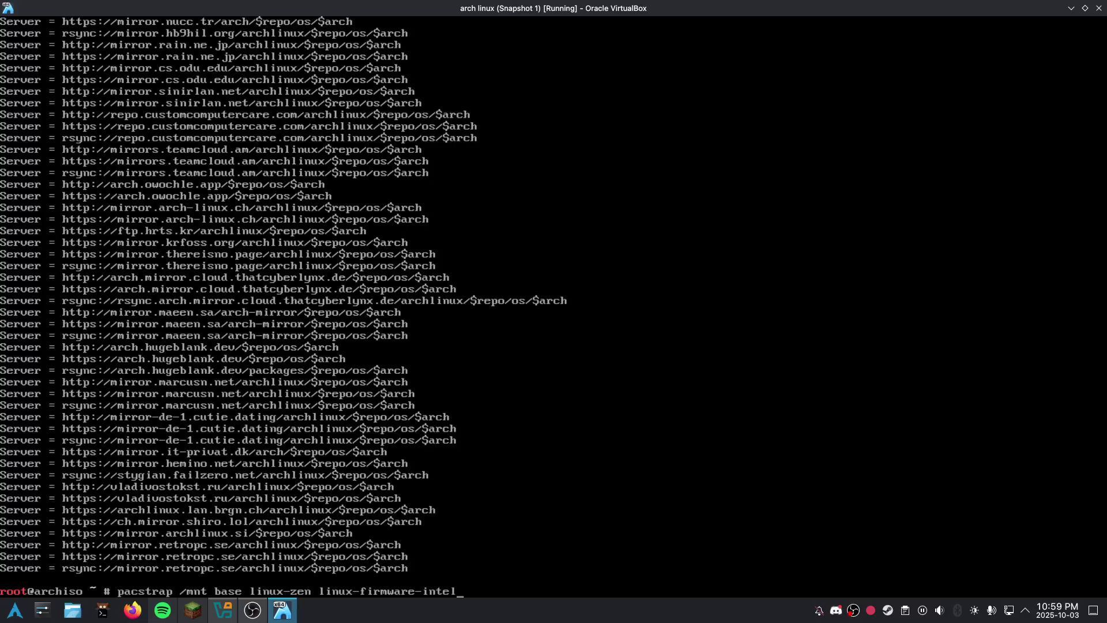
{"action": "type", "text": " linux-firmware-nvidia networ"}
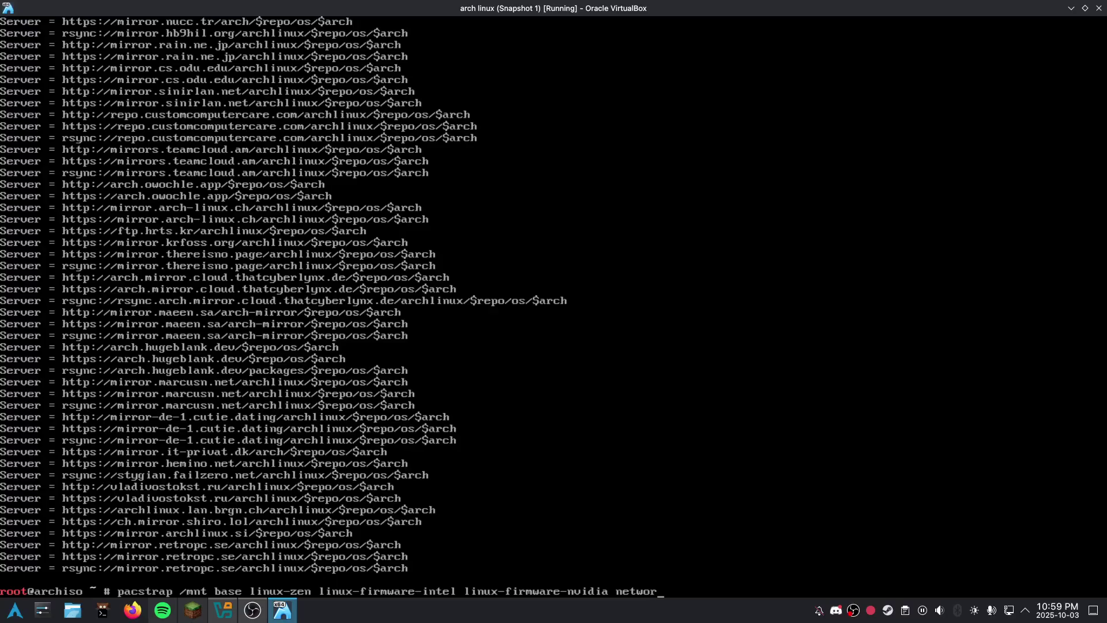
{"action": "type", "text": "kmanager sce"}
{"action": "key", "text": "BackSpace"}
{"action": "type", "text": "reenfetch cowsya"}
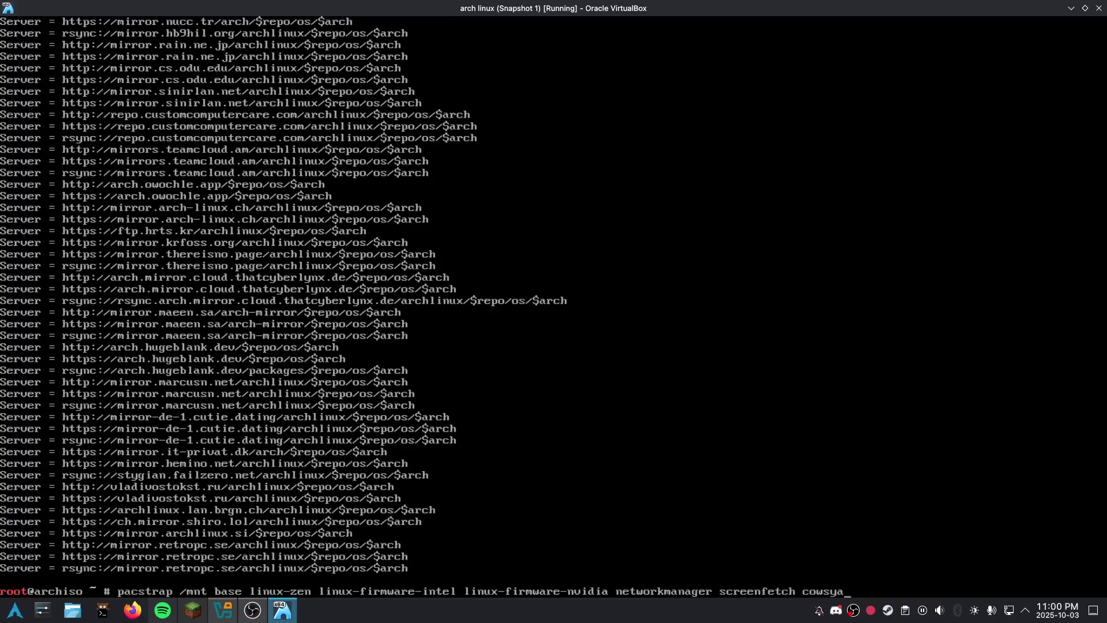
{"action": "key", "text": "BackSpace"}
{"action": "key", "text": "BackSpace"}
{"action": "type", "text": "ay lolcat nano gurb e"}
{"action": "key", "text": "BackSpace"}
{"action": "key", "text": "BackSpace"}
{"action": "key", "text": "BackSpace"}
{"action": "type", "text": "ruib"}
{"action": "key", "text": "BackSpace"}
{"action": "key", "text": "BackSpace"}
{"action": "type", "text": "b efibootmgr"}
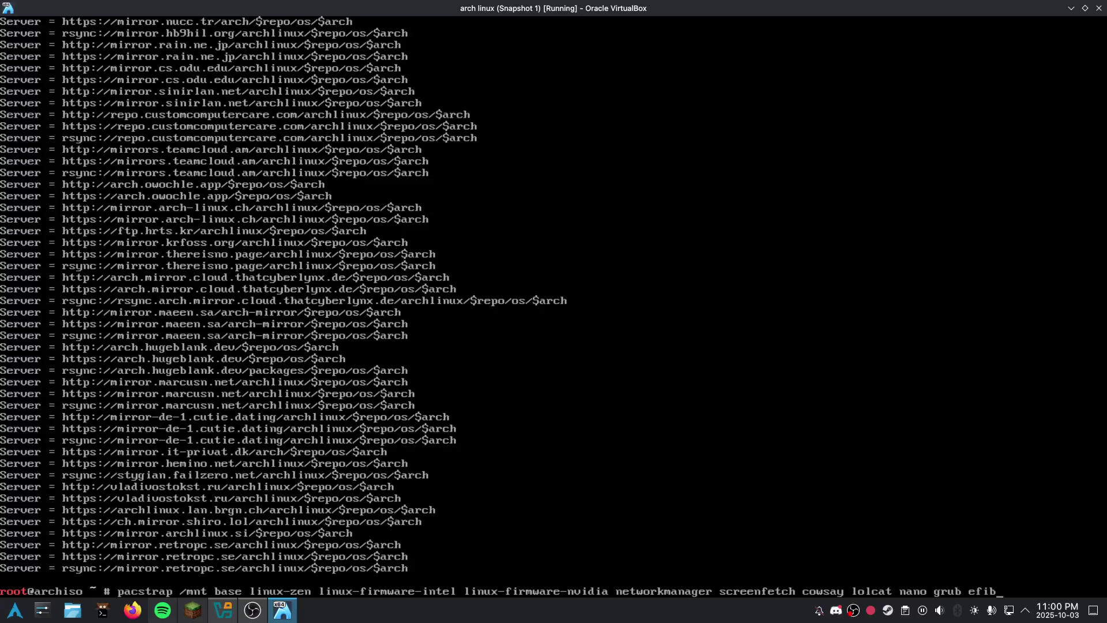
{"action": "key", "text": "Return"}
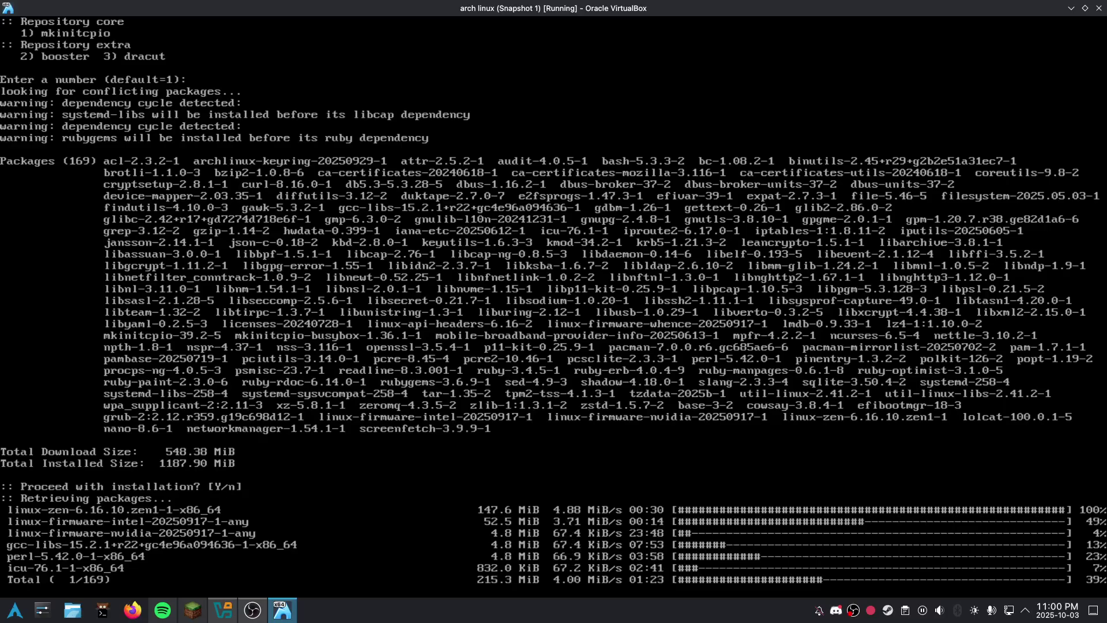
Step: Abort the stalled download, refresh mirrors with reflector, and rerun the pacstrap install into /mnt
{"action": "key", "text": "ctrl+c"}
{"action": "type", "text": "ref"}
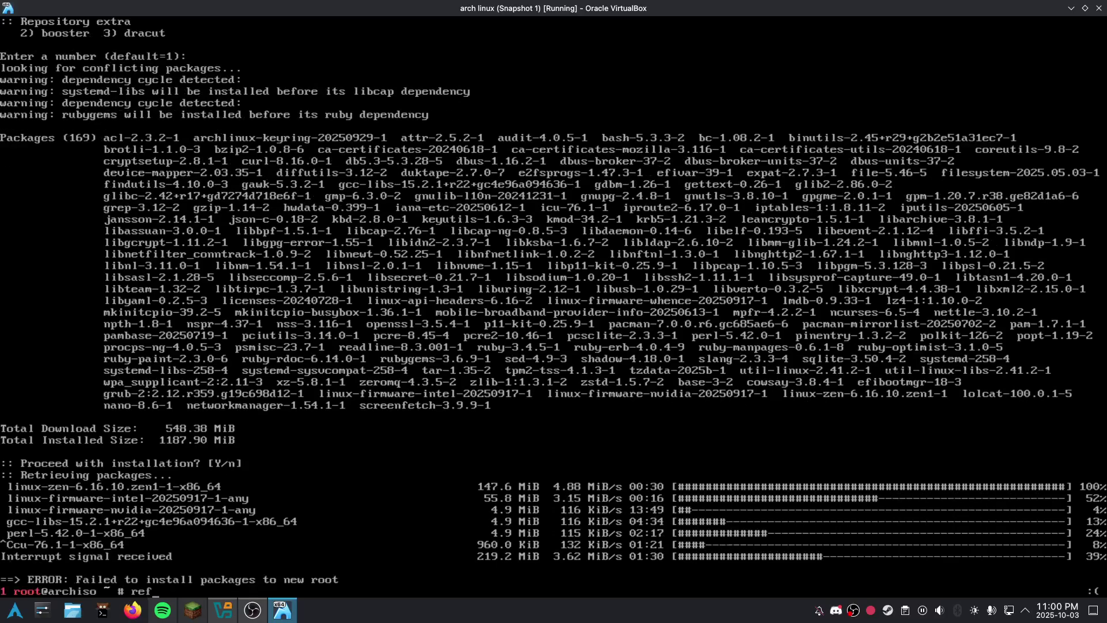
{"action": "type", "text": "lector"}
{"action": "key", "text": "Return"}
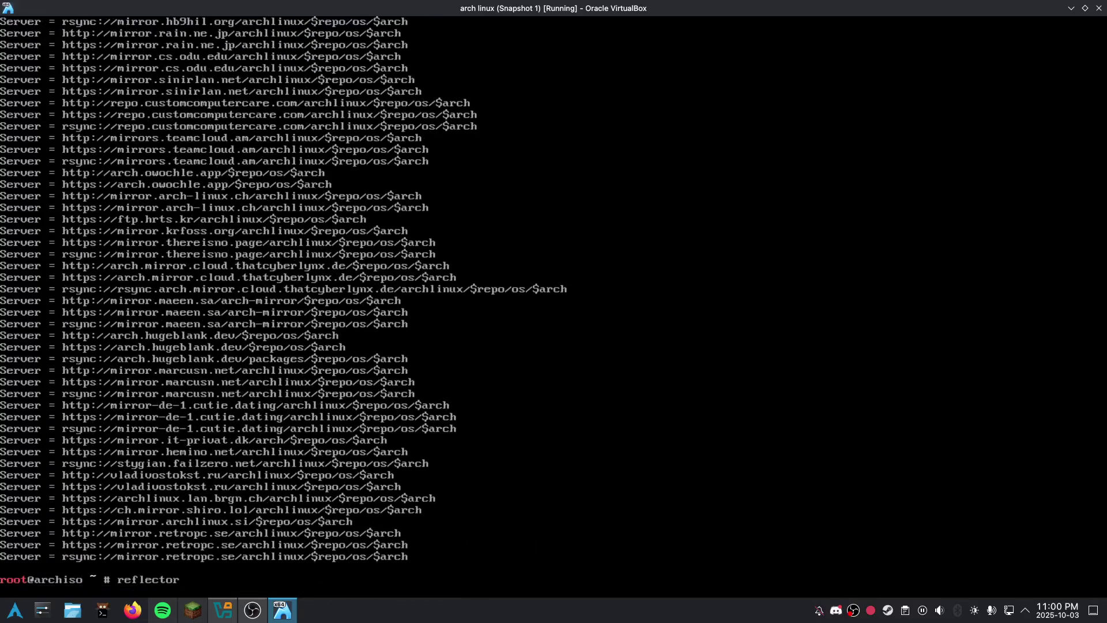
{"action": "key", "text": "Up"}
{"action": "key", "text": "Up"}
{"action": "key", "text": "Return"}
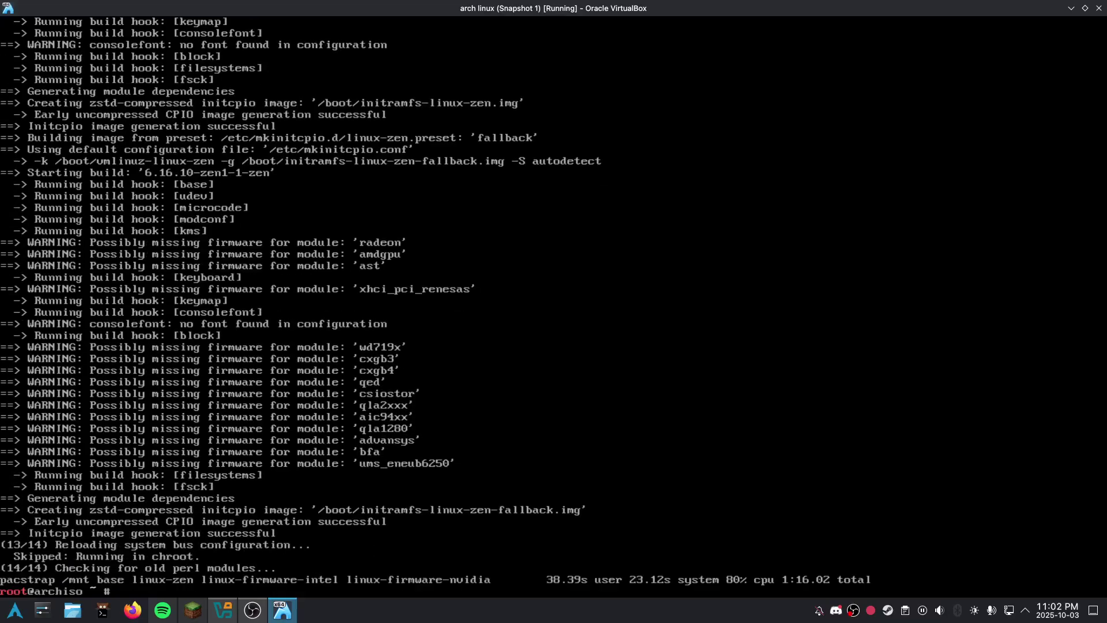
Step: Write /mnt/etc/fstab with genfstab -U and chroot into /mnt
{"action": "type", "text": "genfst"}
{"action": "key", "text": "BackSpace"}
{"action": "key", "text": "BackSpace"}
{"action": "key", "text": "BackSpace"}
{"action": "type", "text": "genfsta"}
{"action": "key", "text": "BackSpace"}
{"action": "key", "text": "BackSpace"}
{"action": "key", "text": "BackSpace"}
{"action": "type", "text": "stabs"}
{"action": "key", "text": "BackSpace"}
{"action": "type", "text": "-U /mnt >> /mnt/etc/fstab"}
{"action": "key", "text": "Return"}
{"action": "type", "text": "a"}
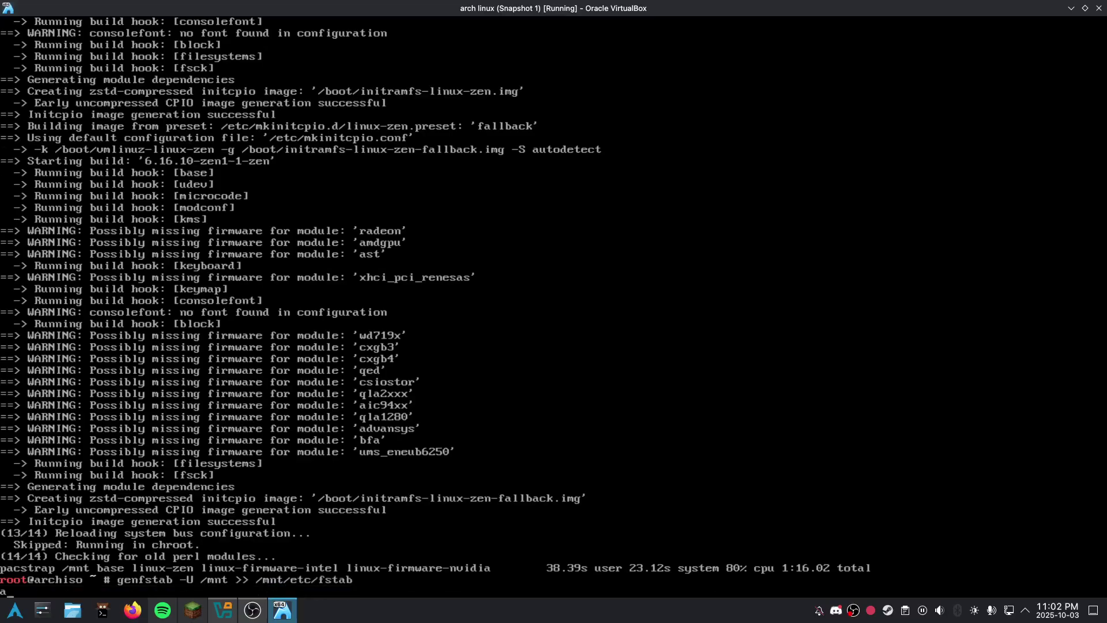
{"action": "type", "text": "rch-chroot "}
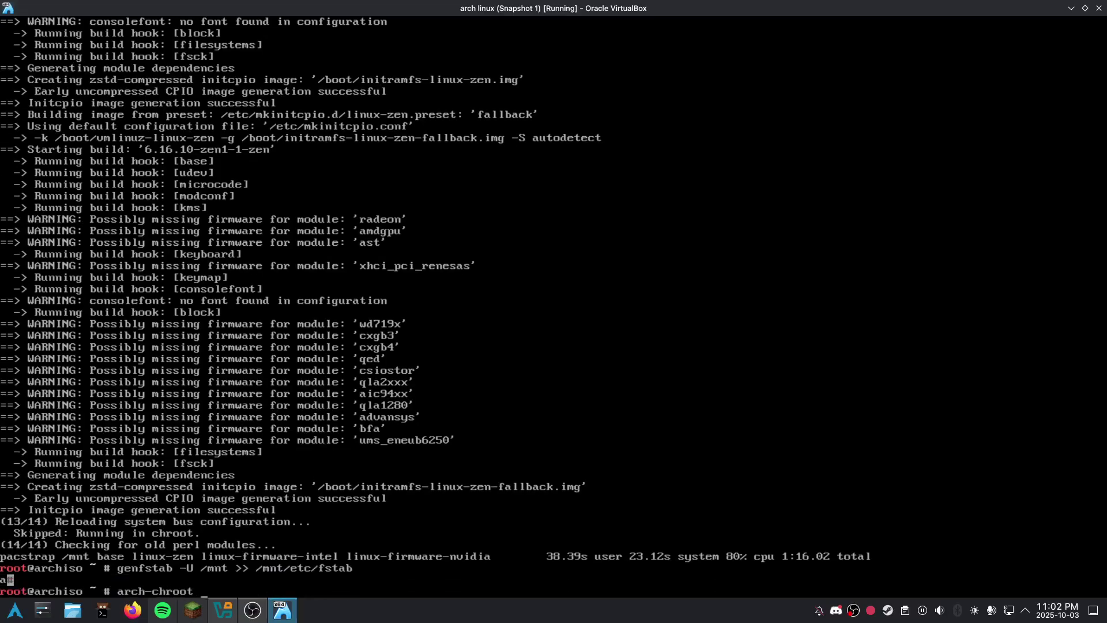
{"action": "type", "text": ".//mnt"}
{"action": "key", "text": "Return"}
Step: Install GRUB for target x86_64-efi with EFI directory /boot
{"action": "type", "text": "grub-instr"}
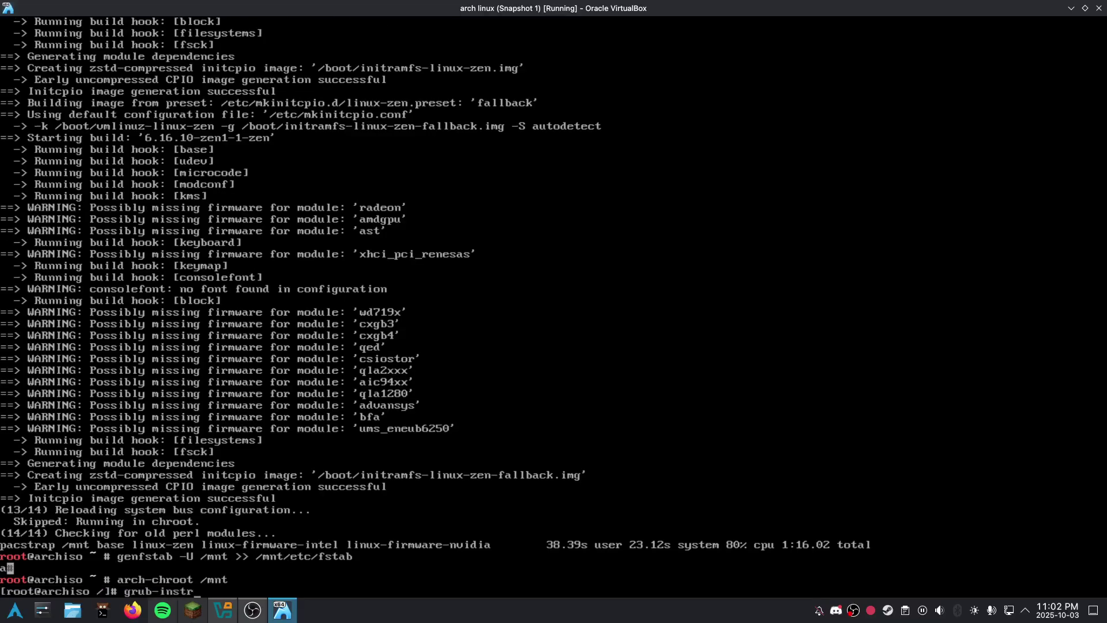
{"action": "key", "text": "BackSpace"}
{"action": "type", "text": "all --target"}
{"action": "type", "text": "=x86_64-ef"}
{"action": "key", "text": "BackSpace"}
{"action": "key", "text": "BackSpace"}
{"action": "key", "text": "BackSpace"}
{"action": "key", "text": "BackSpace"}
{"action": "type", "text": "4e"}
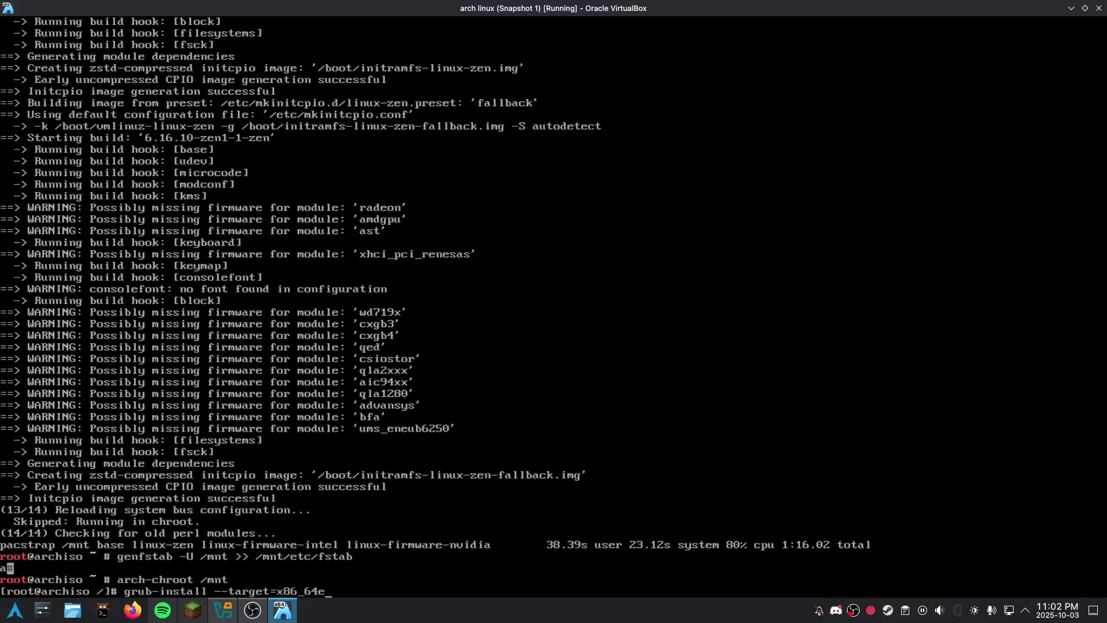
{"action": "key", "text": "BackSpace"}
{"action": "type", "text": "-efi"}
{"action": "key", "text": "Return"}
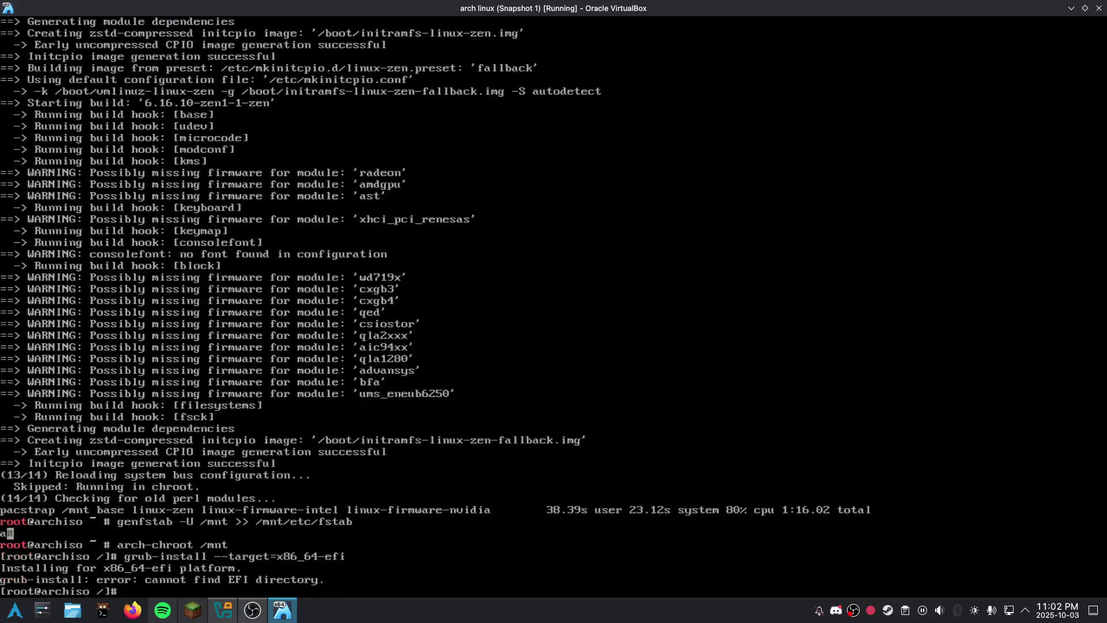
{"action": "key", "text": "Up"}
{"action": "type", "text": "--efi-direct"}
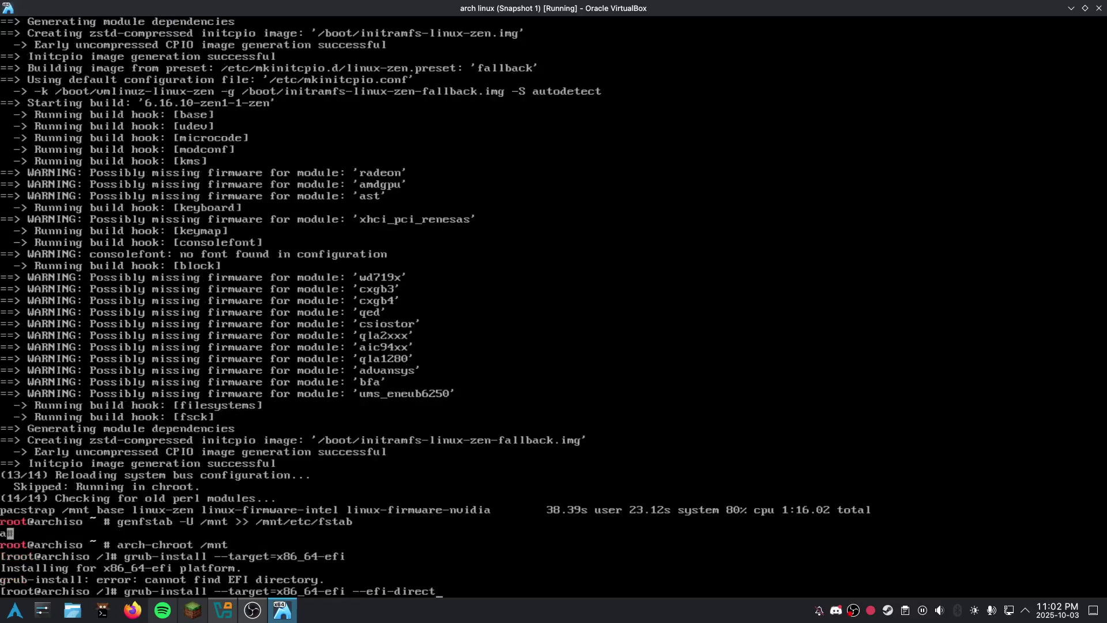
{"action": "type", "text": "ory=/boot"}
{"action": "key", "text": "Return"}
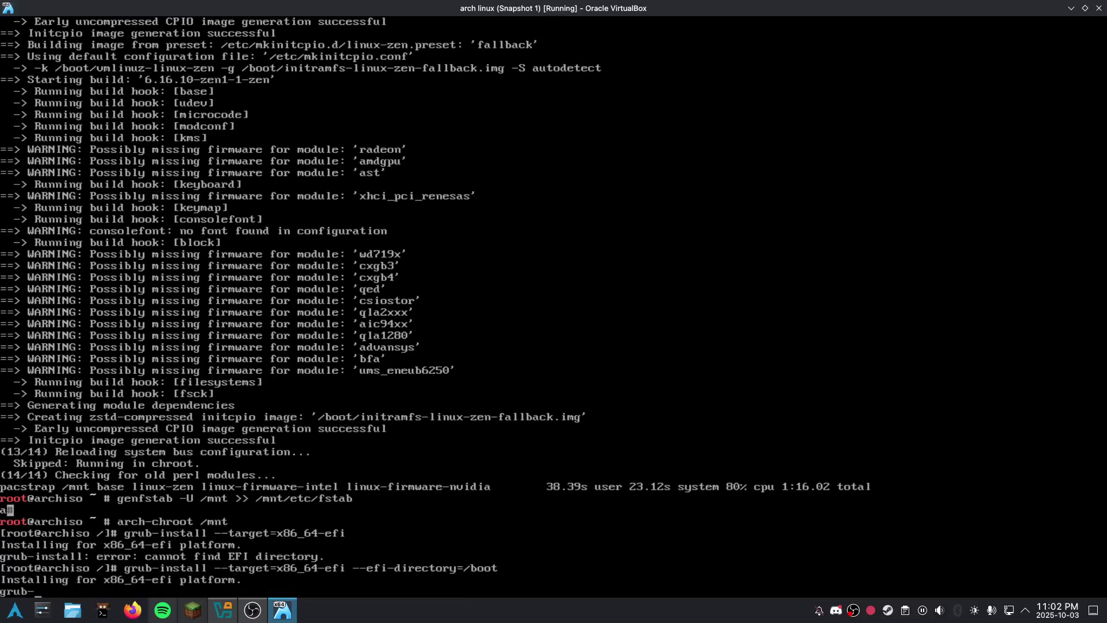
Step: Generate /boot/grub/grub.cfg with grub-mkconfig and enable NetworkManager at boot
{"action": "type", "text": "grub-mkconfig -o "}
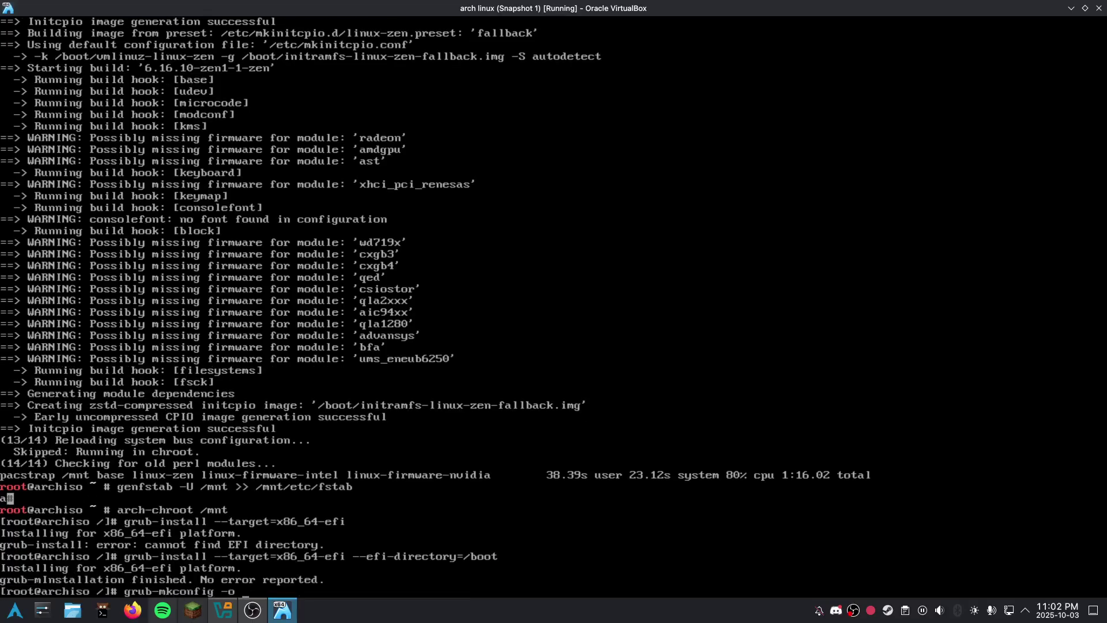
{"action": "type", "text": "/boot/grub/grub.cfg"}
{"action": "key", "text": "Return"}
{"action": "type", "text": "systemctl"}
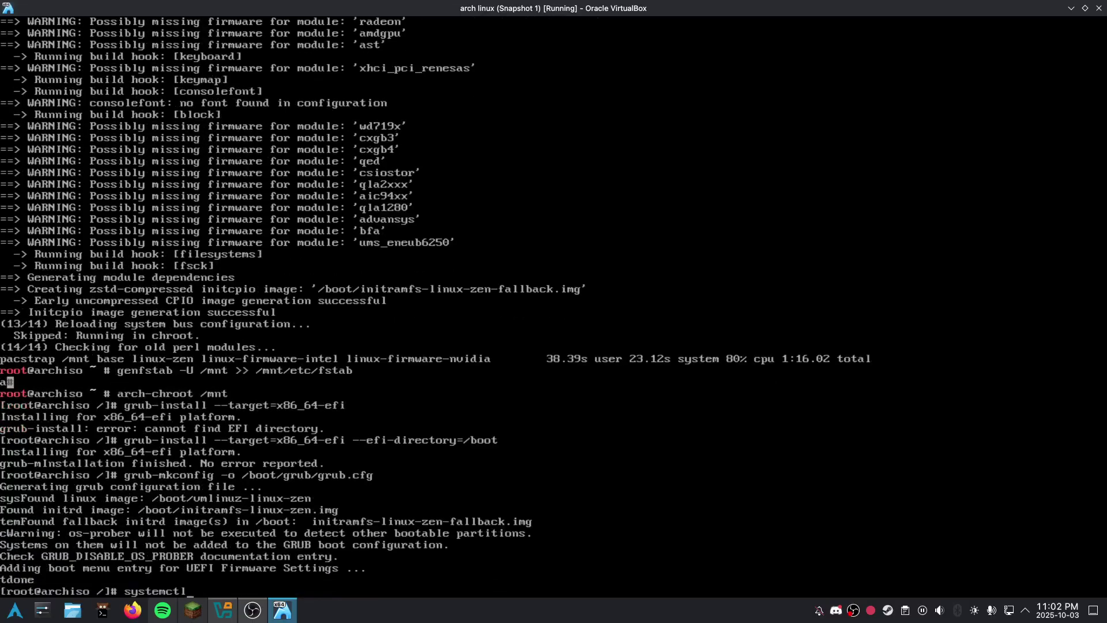
{"action": "type", "text": " enable NetworkManager"}
{"action": "key", "text": "Return"}
Step: Set the root password with passwd and exit the chroot
{"action": "type", "text": "pa"}
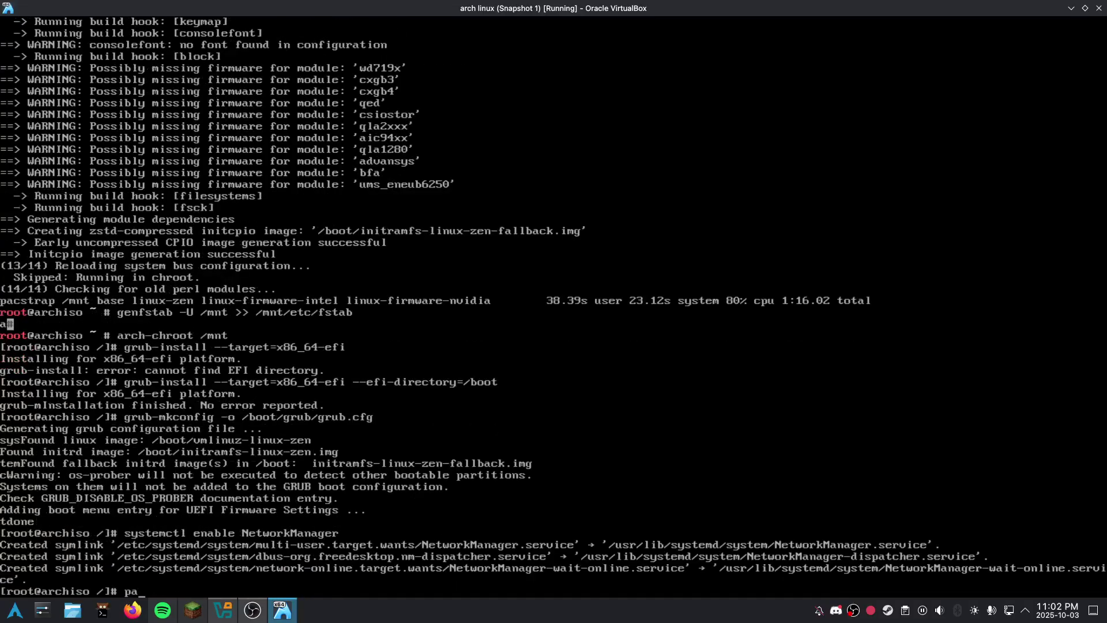
{"action": "type", "text": "sswd"}
{"action": "key", "text": "Return"}
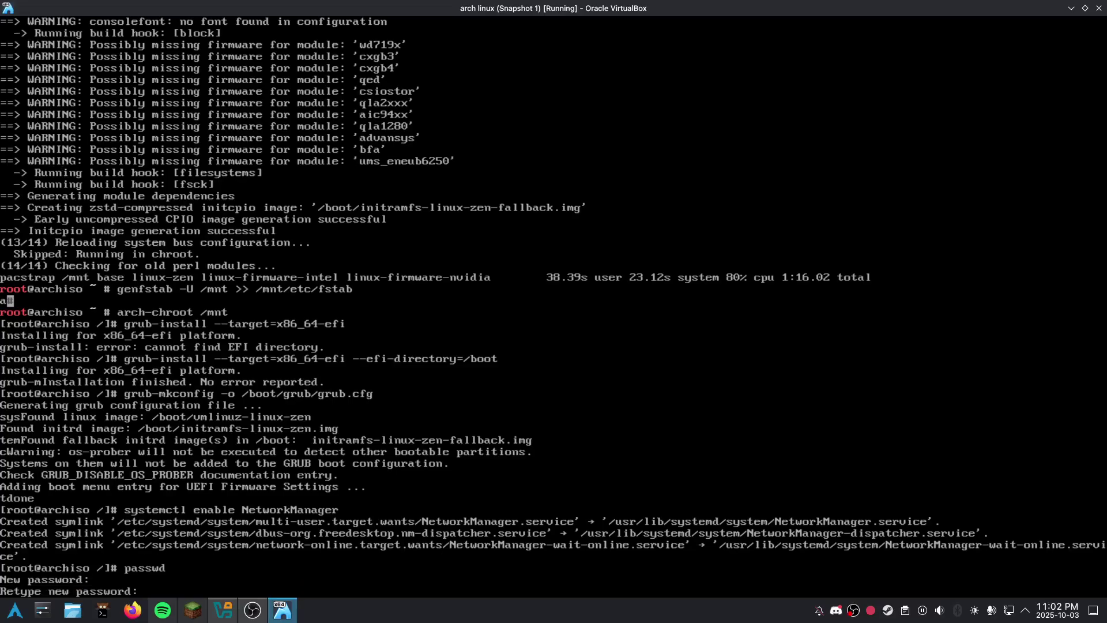
{"action": "key", "text": "Return"}
{"action": "key", "text": "Return"}
{"action": "key", "text": "ctrl+d"}
{"action": "type", "text": "reboot"}
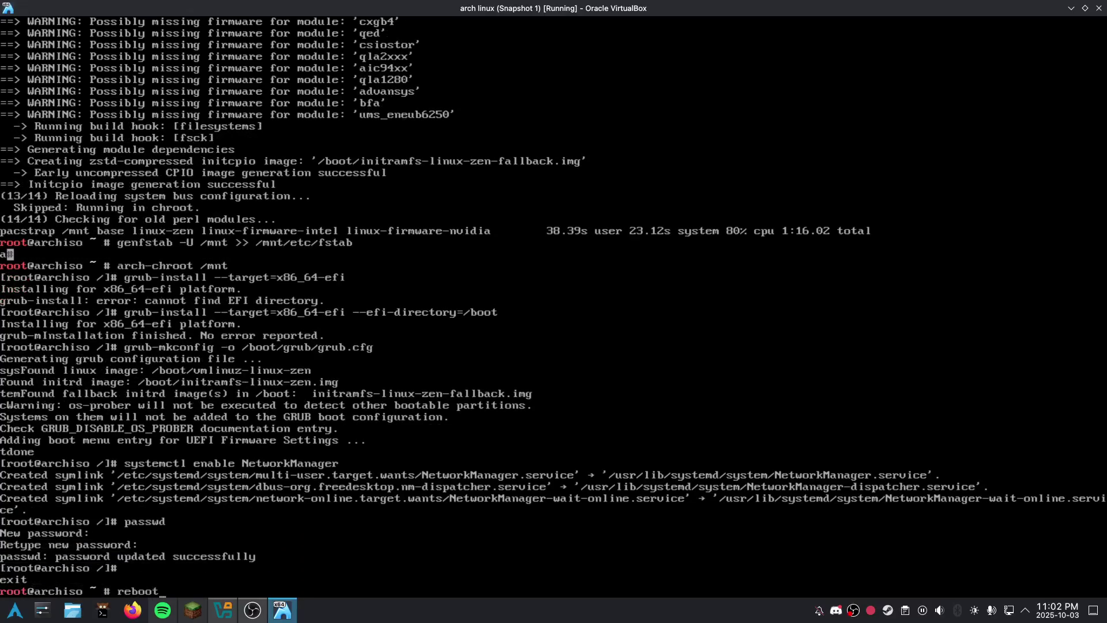
{"action": "key", "text": "Return"}
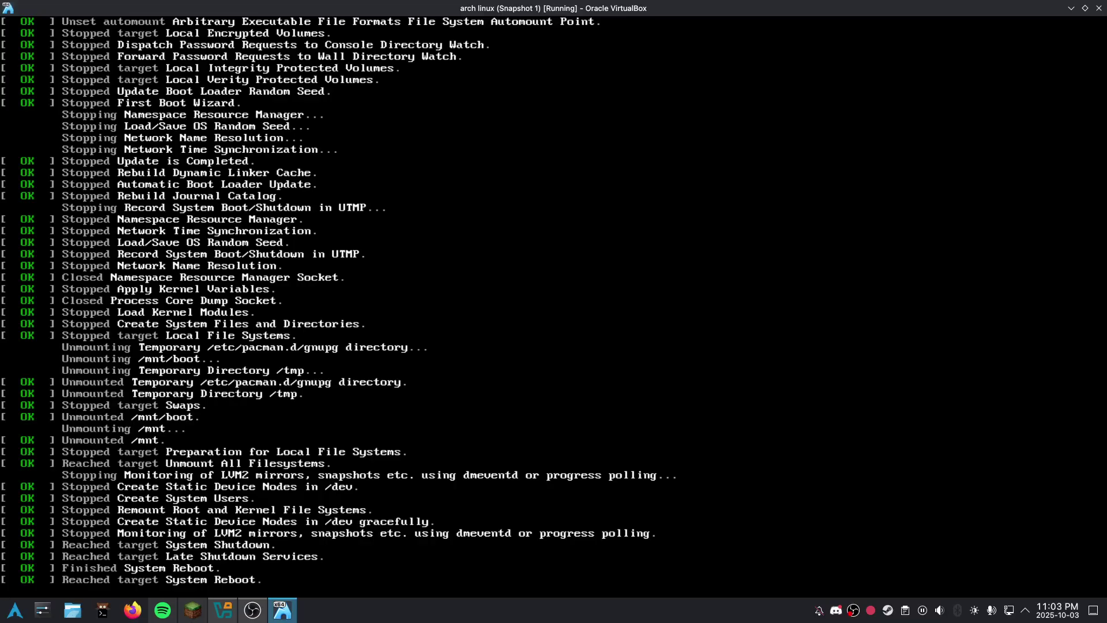
Step: Boot the installed Arch Linux from the GRUB menu to the tty1 login prompt
{"action": "key", "text": "Return"}
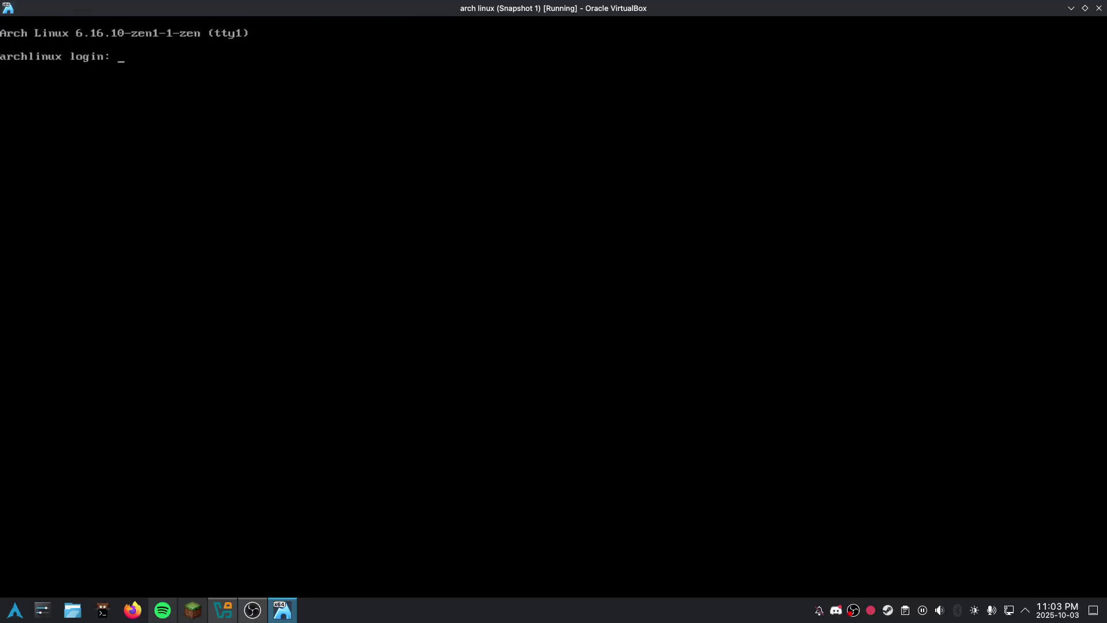
Step: Log in as root and display system info with screenfetch
{"action": "type", "text": "root"}
{"action": "key", "text": "Return"}
{"action": "type", "text": "screemfw"}
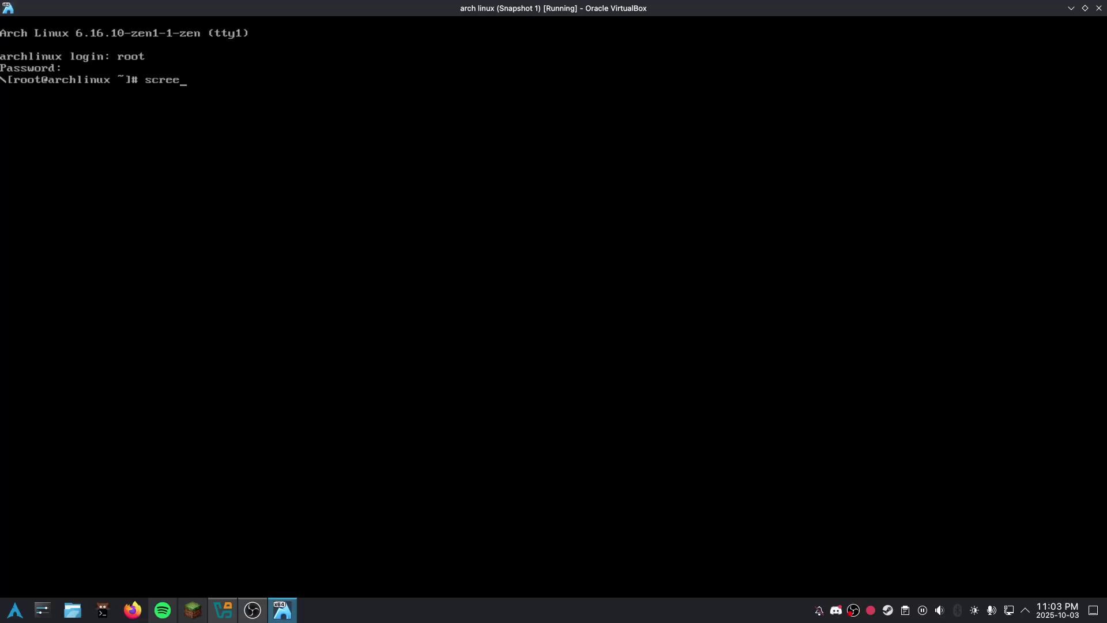
{"action": "key", "text": "BackSpace"}
{"action": "key", "text": "BackSpace"}
{"action": "key", "text": "BackSpace"}
{"action": "type", "text": "nfetch"}
{"action": "key", "text": "Return"}
Step: Show a lolcat-coloured cowsay dragon saying 'Day 456!', then enter ping 1.1.1.1
{"action": "type", "text": "cowsay -f d"}
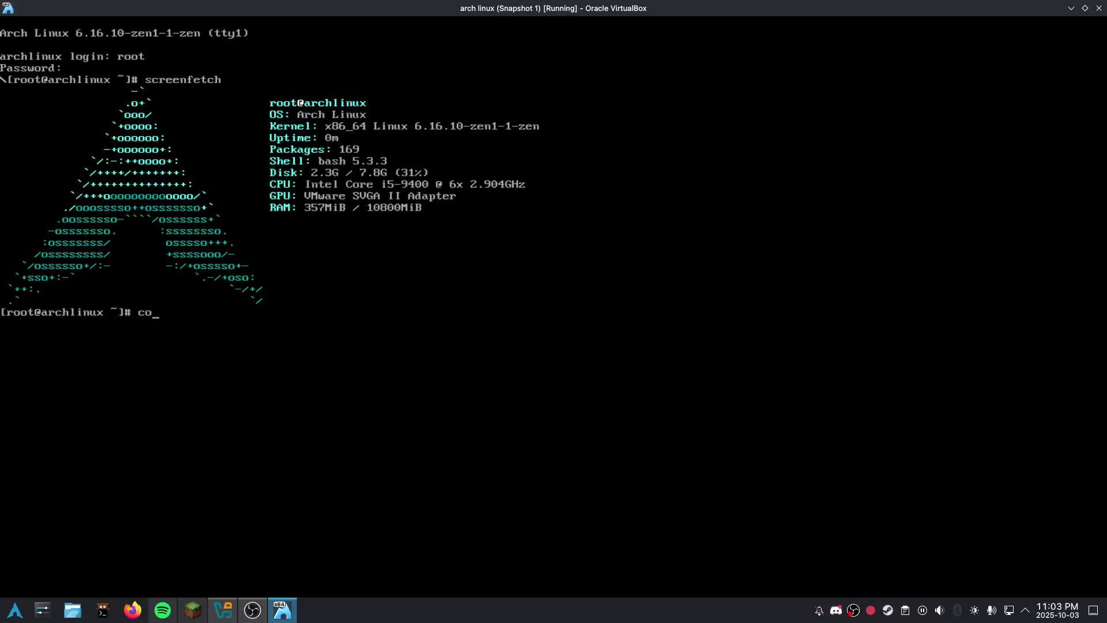
{"action": "type", "text": "ragon Day 456! "}
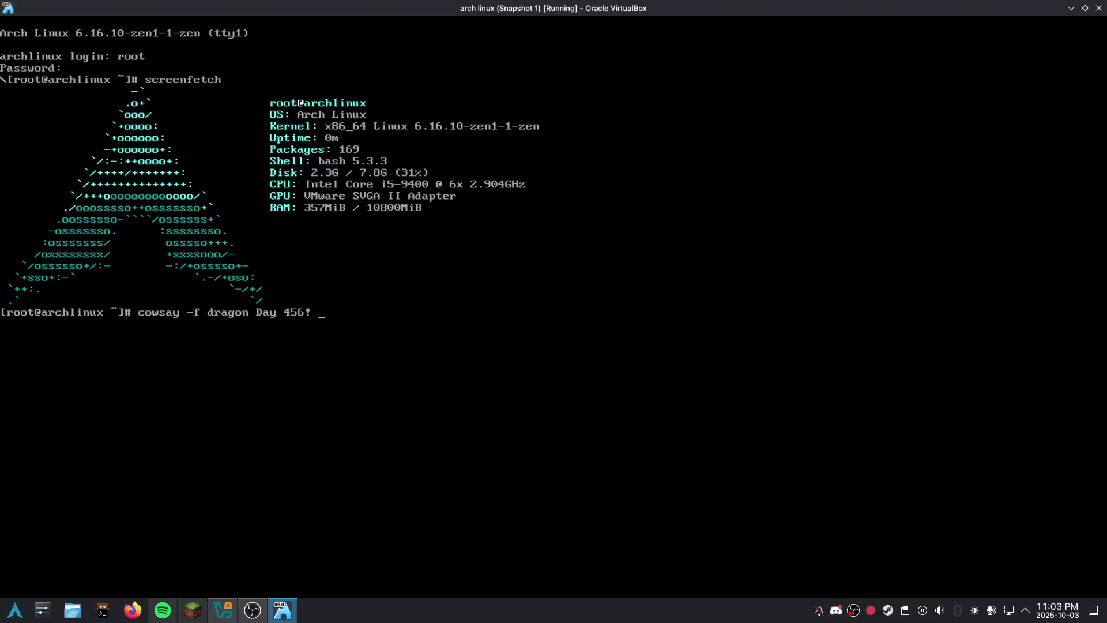
{"action": "type", "text": "| lolca"}
{"action": "key", "text": "BackSpace"}
{"action": "key", "text": "BackSpace"}
{"action": "key", "text": "BackSpace"}
{"action": "type", "text": "lcat"}
{"action": "key", "text": "Return"}
{"action": "type", "text": "ping 1.1.1.1"}
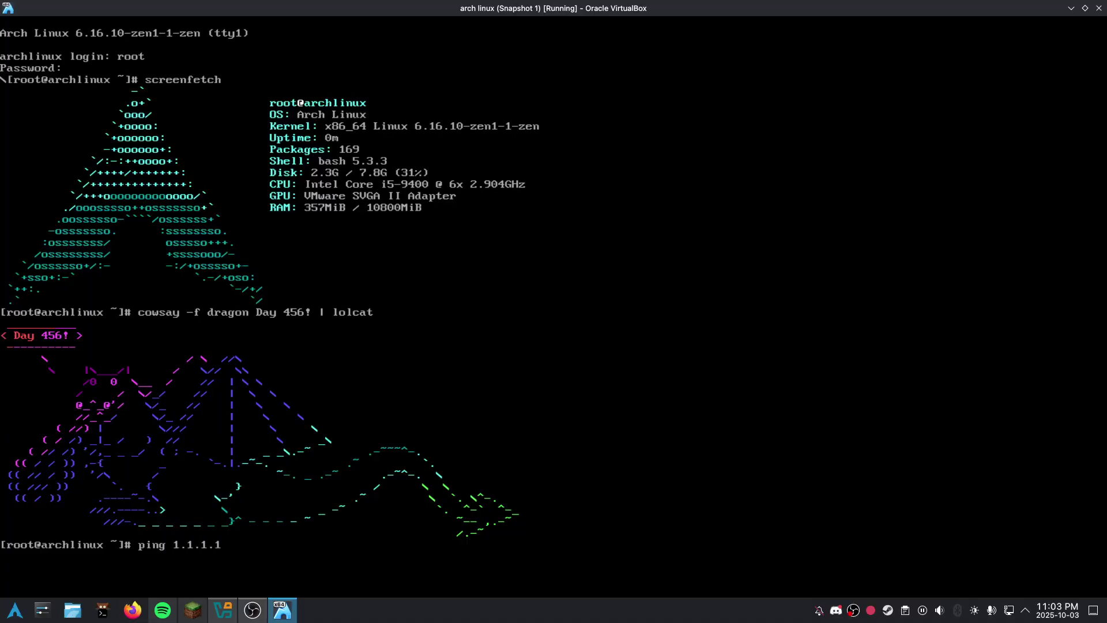